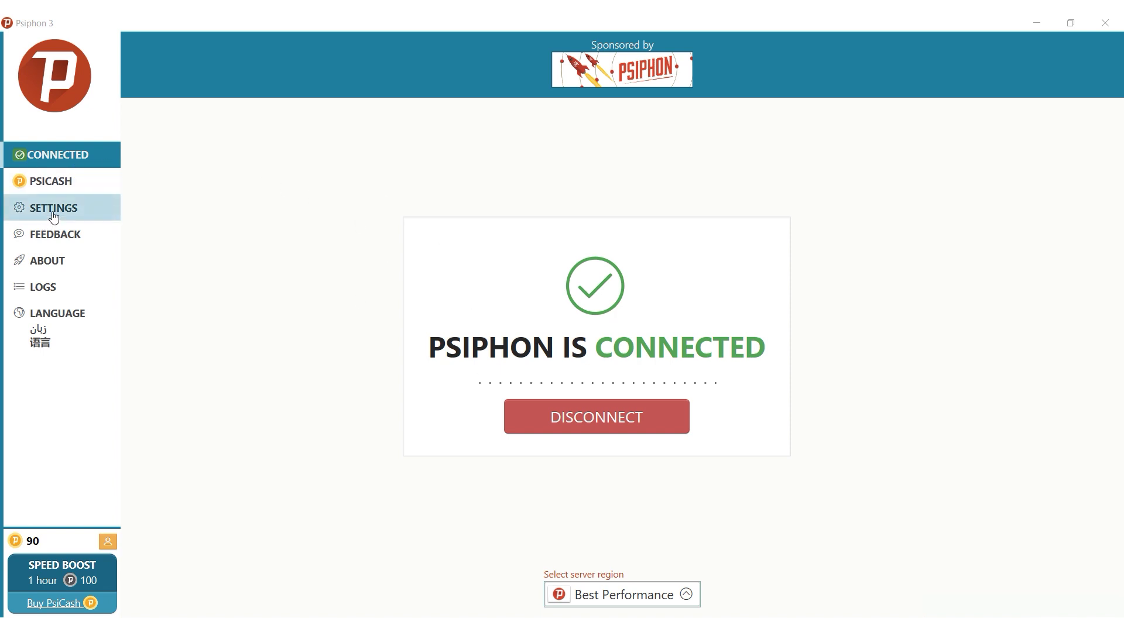
Set Psiphon 3's upstream proxy to 123.3.3.3:8080 with username log and a password, and apply
{"action": "left_click", "coordinate": [86, 211]}
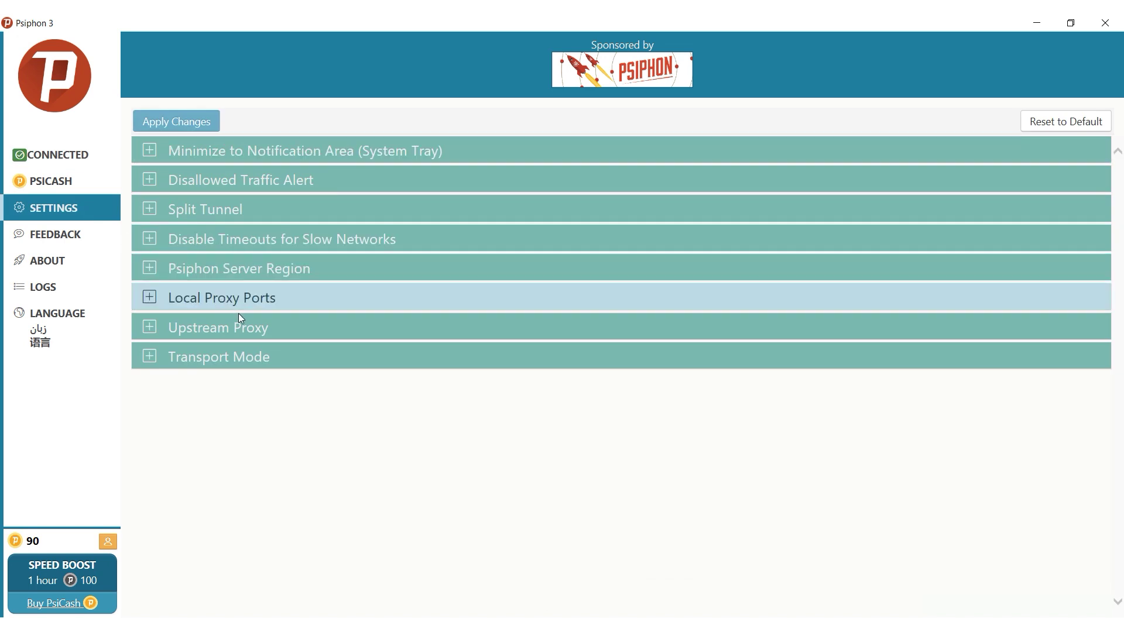
{"action": "left_click", "coordinate": [260, 328]}
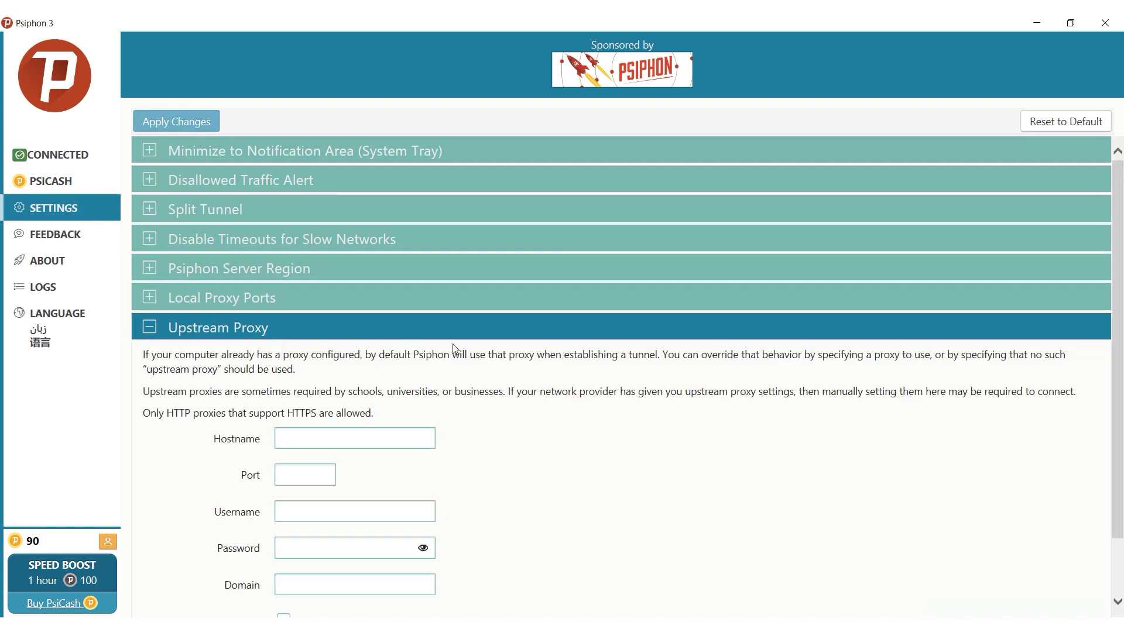
{"action": "left_click", "coordinate": [369, 369]}
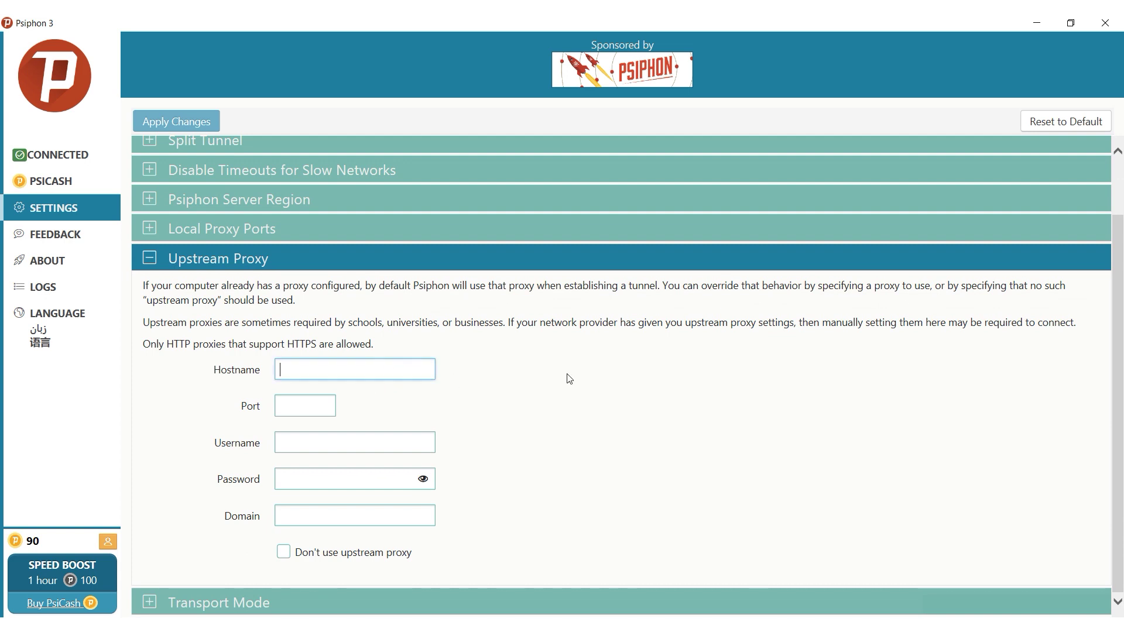
{"action": "type", "text": "12"}
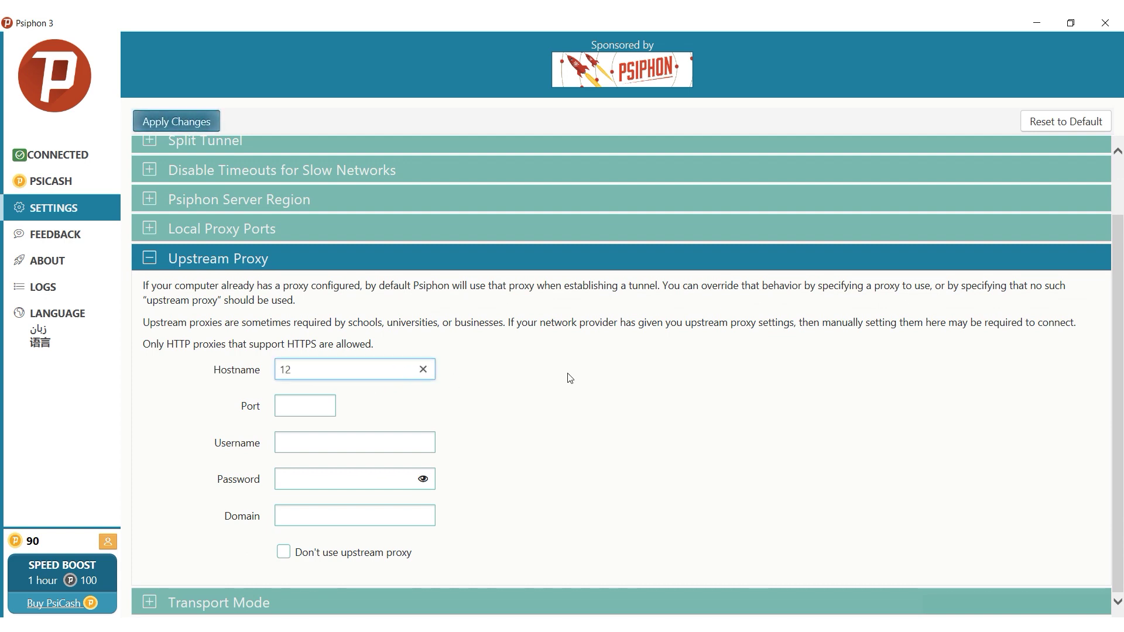
{"action": "type", "text": "3.3.3."}
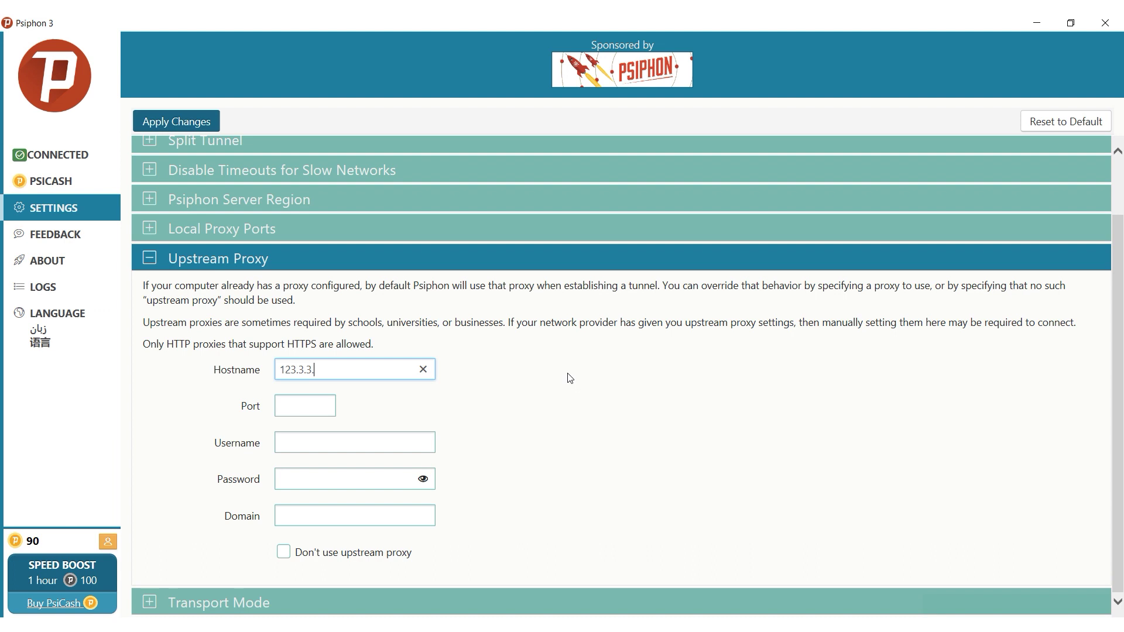
{"action": "type", "text": "3"}
{"action": "left_click", "coordinate": [311, 409]}
{"action": "type", "text": "8080"}
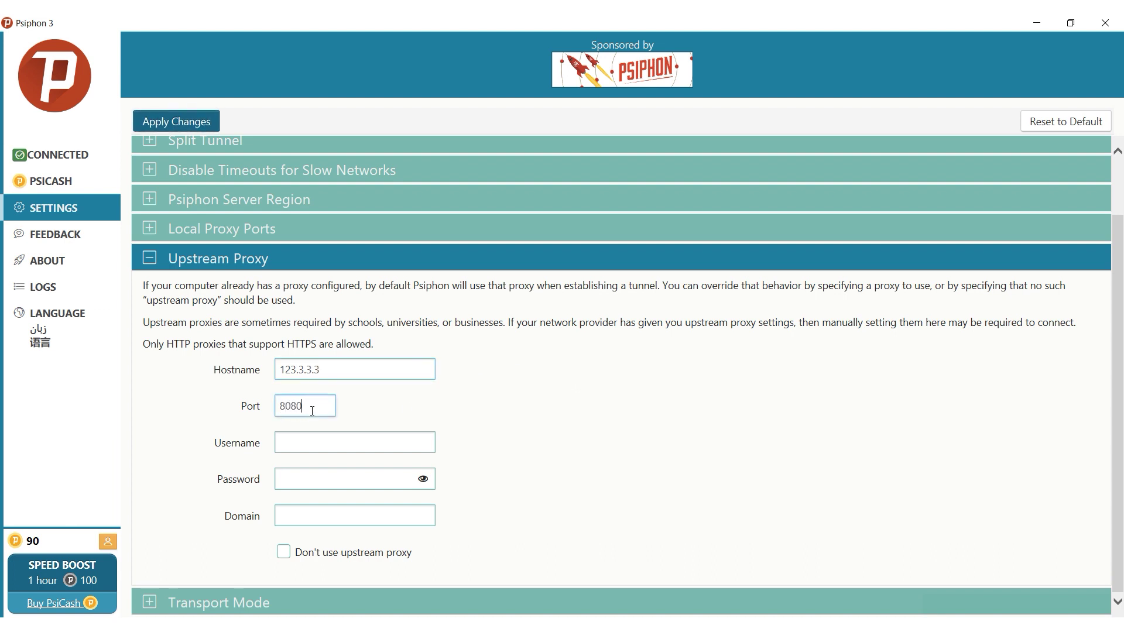
{"action": "left_click", "coordinate": [311, 447]}
{"action": "type", "text": "log"}
{"action": "left_click", "coordinate": [318, 480]}
{"action": "left_click", "coordinate": [190, 128]}
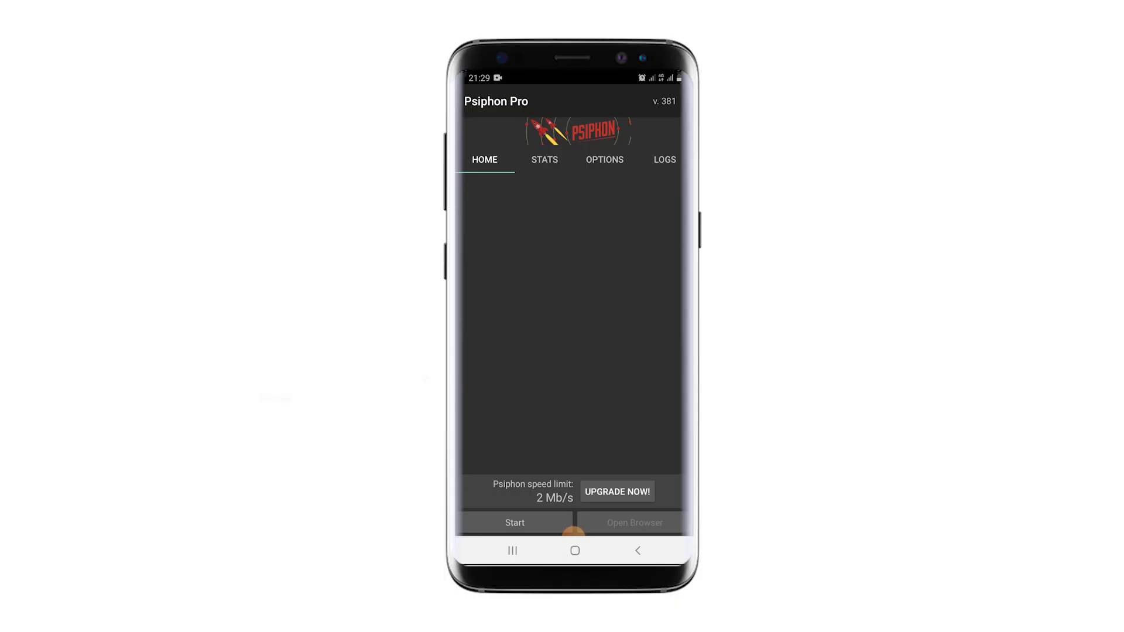
In Psiphon Pro's proxy settings, enable Connect through an HTTP Proxy with Use the following settings
{"action": "left_click", "coordinate": [604, 160]}
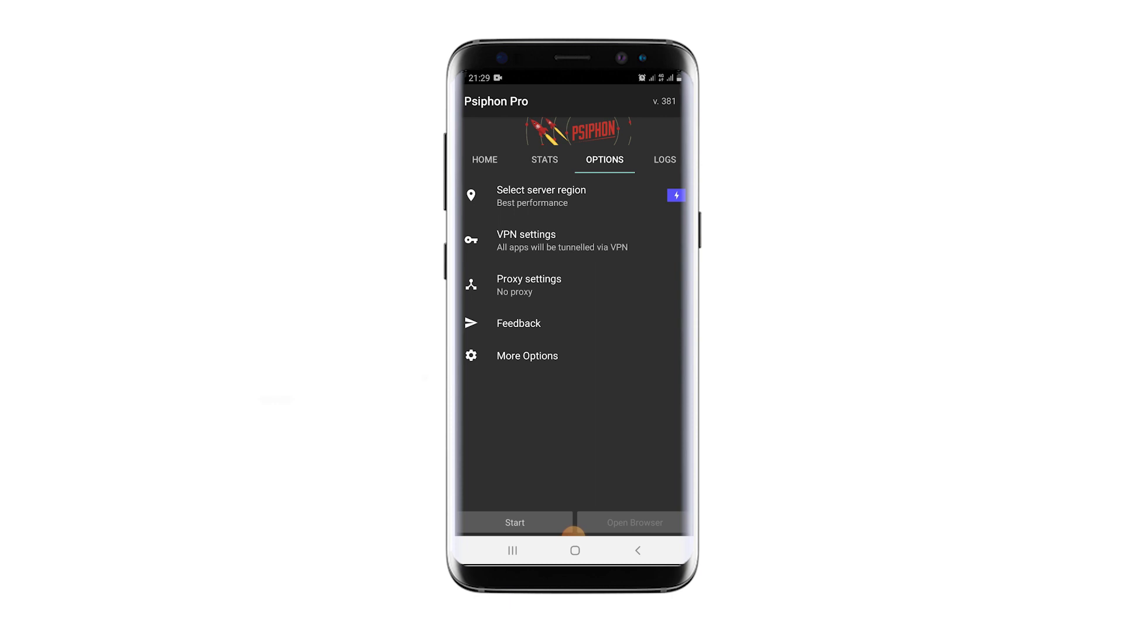
{"action": "left_click", "coordinate": [529, 285]}
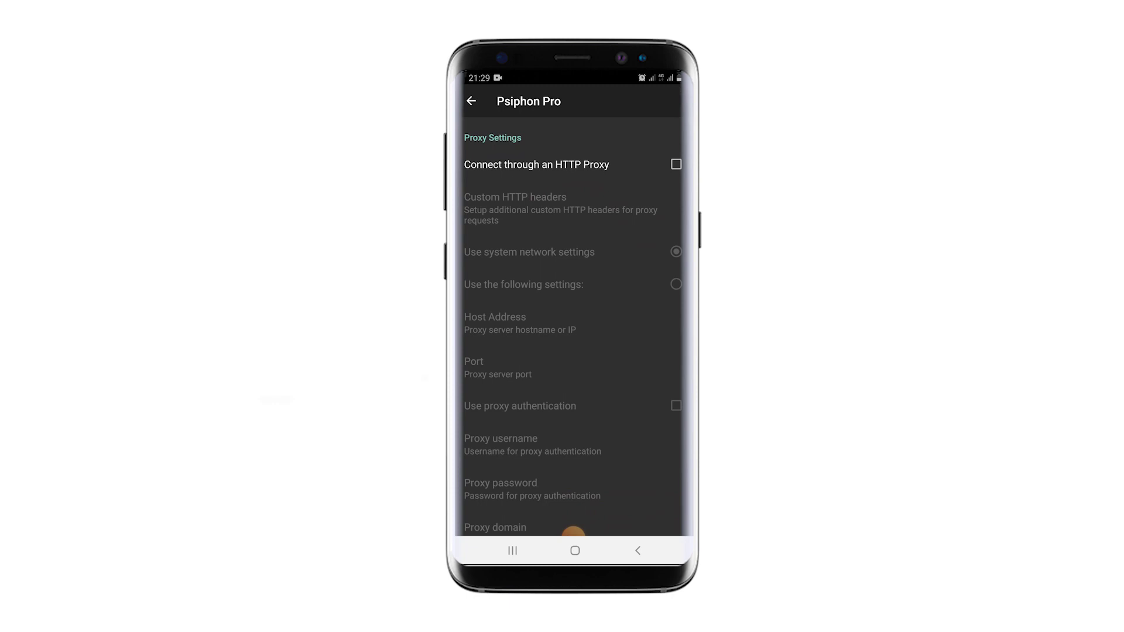
{"action": "left_click", "coordinate": [571, 164]}
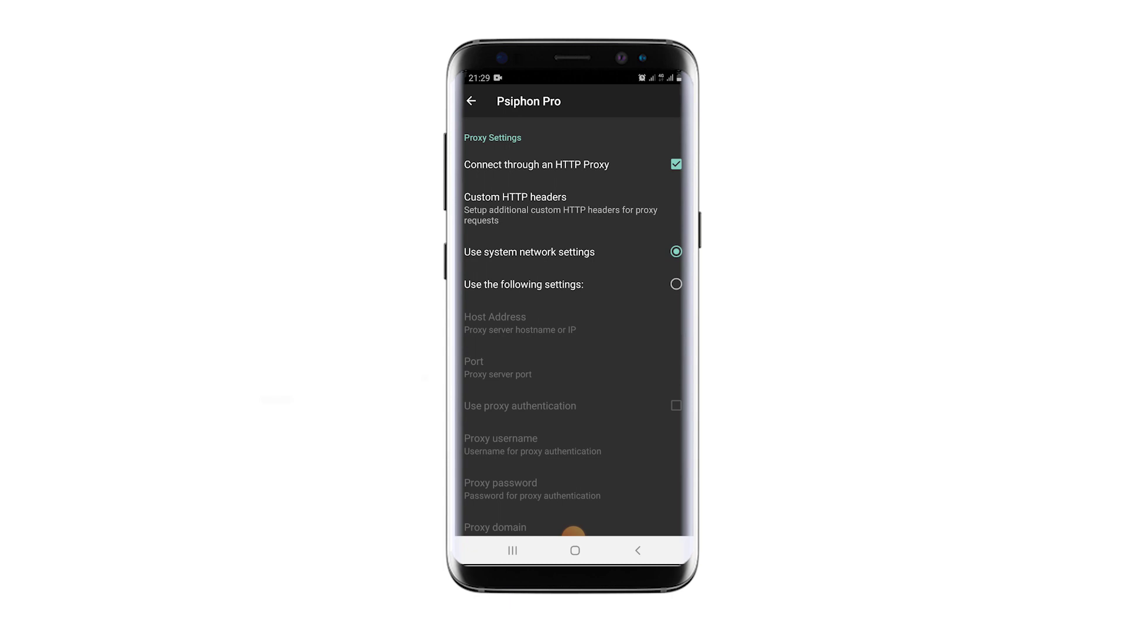
{"action": "left_click", "coordinate": [606, 284]}
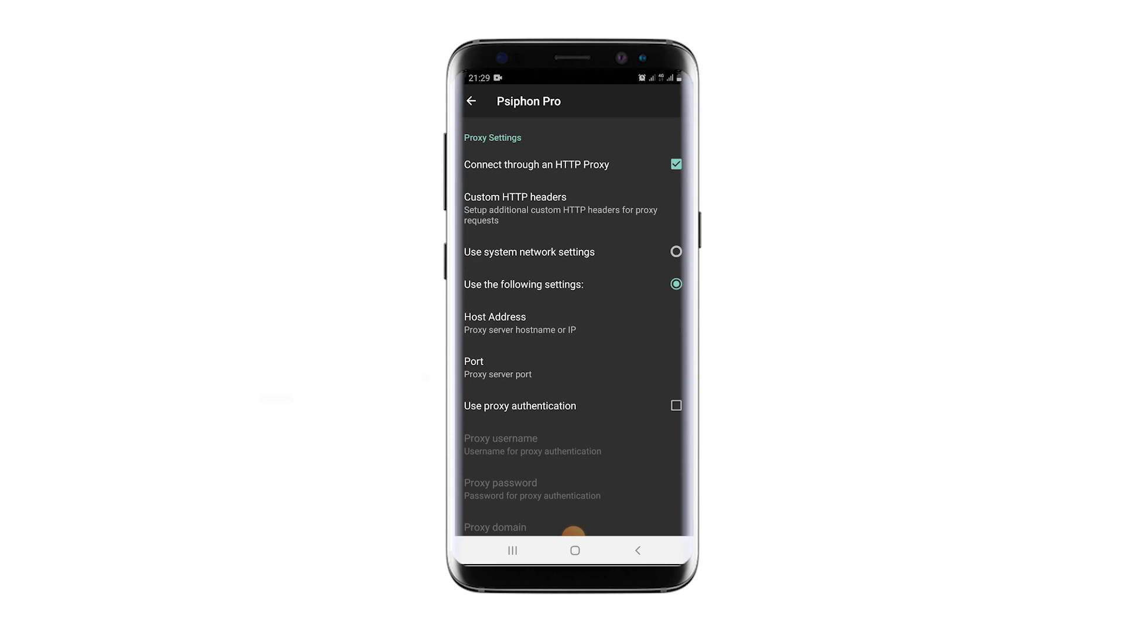
{"action": "scroll", "coordinate": [572, 351], "scroll_direction": "down", "scroll_amount": 1}
Set the Psiphon Pro proxy host address to 123.1.3.2 and port to 8080
{"action": "left_click", "coordinate": [527, 303]}
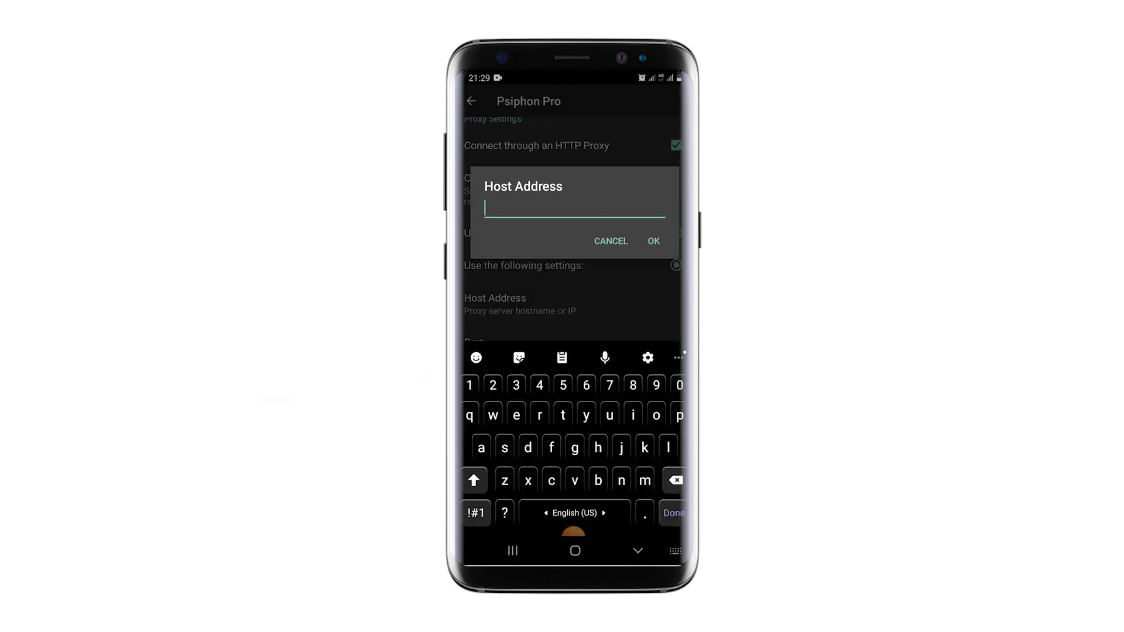
{"action": "type", "text": "123.1"}
{"action": "type", "text": ".3.2"}
{"action": "left_click", "coordinate": [653, 240]}
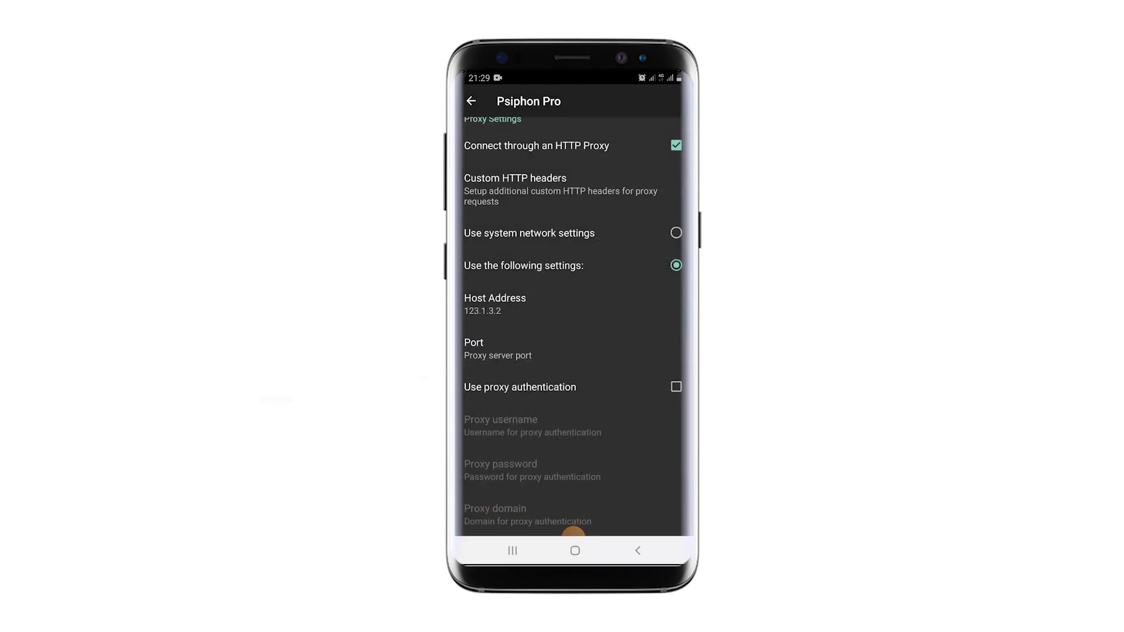
{"action": "left_click", "coordinate": [491, 347]}
{"action": "type", "text": "8080"}
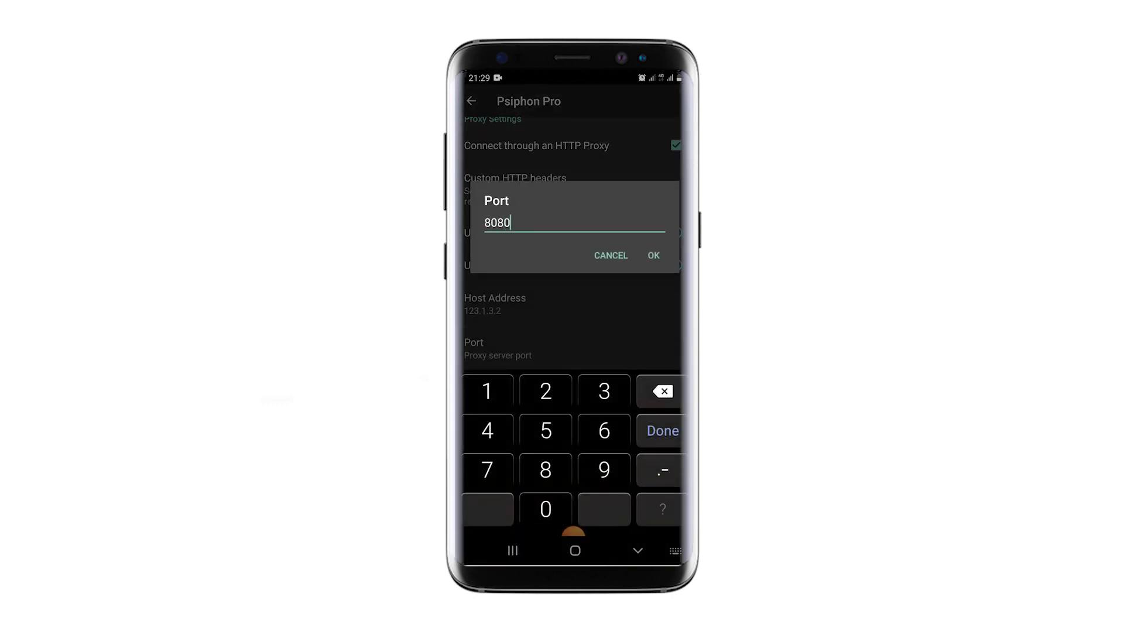
{"action": "left_click", "coordinate": [653, 254]}
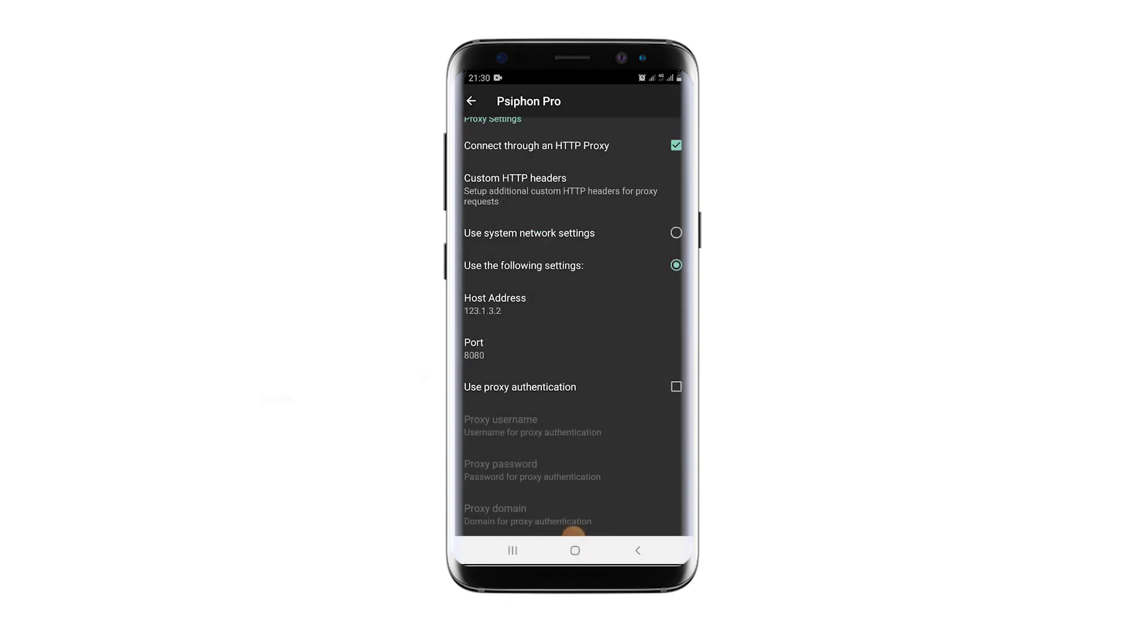
Enable proxy authentication with username log and a password, then return to the options list
{"action": "left_click", "coordinate": [602, 388]}
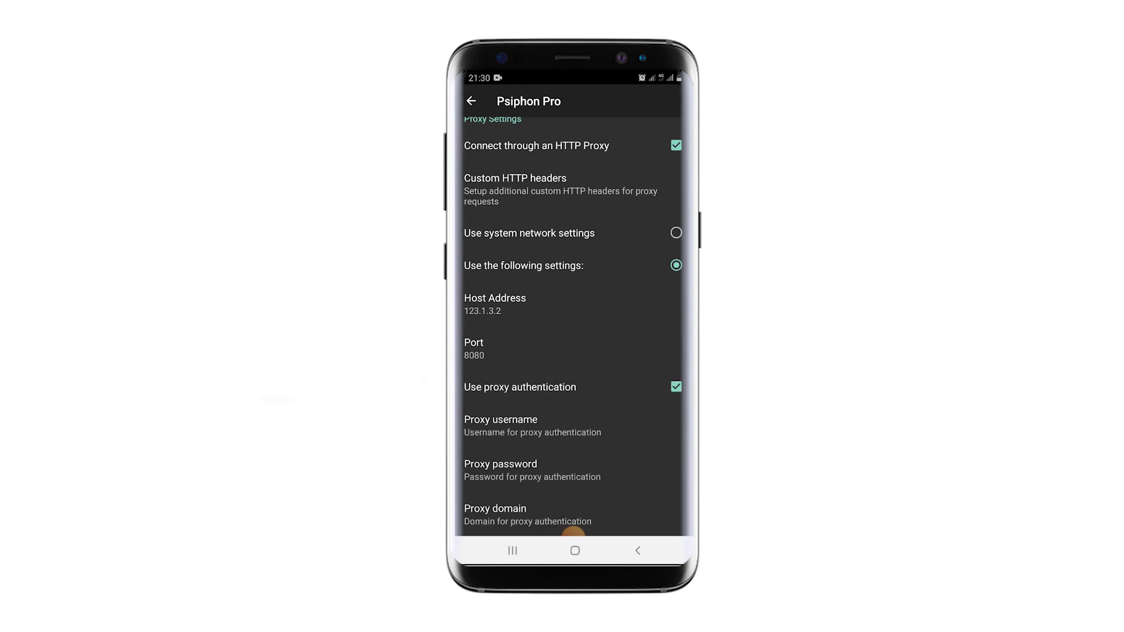
{"action": "left_click", "coordinate": [532, 425]}
{"action": "type", "text": "lo"}
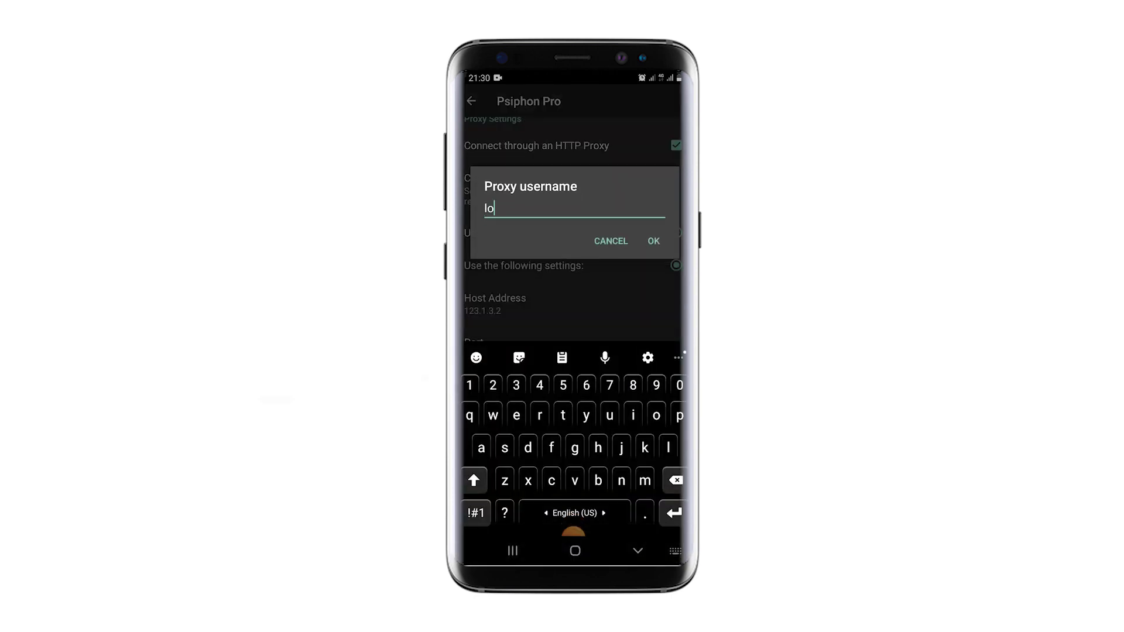
{"action": "type", "text": "g"}
{"action": "left_click", "coordinate": [653, 241]}
{"action": "left_click", "coordinate": [533, 470]}
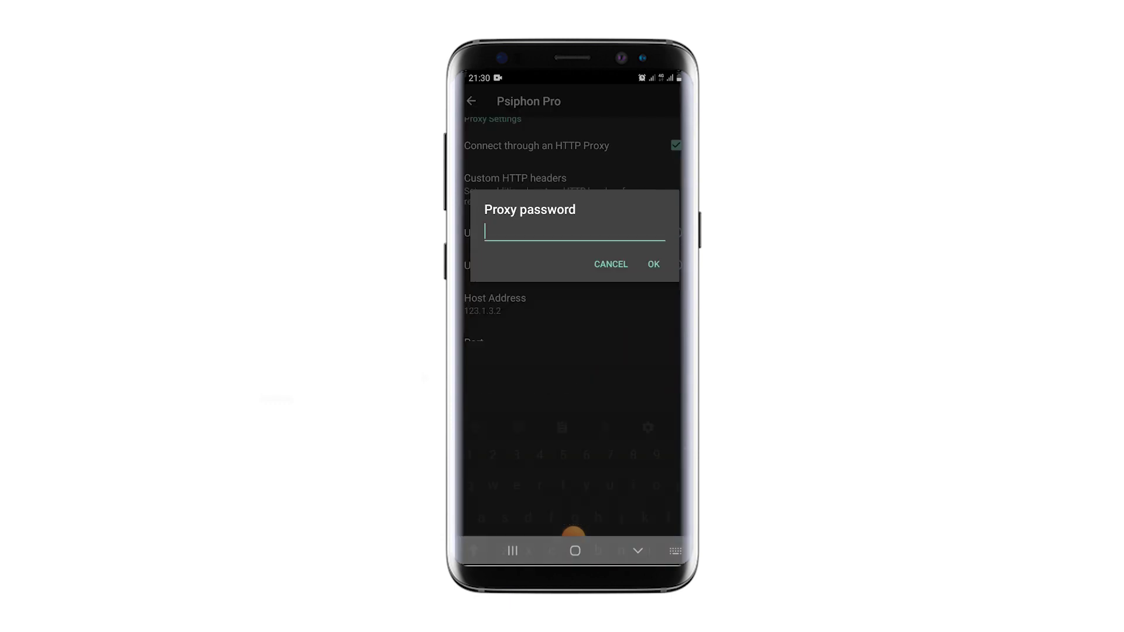
{"action": "left_click", "coordinate": [653, 241]}
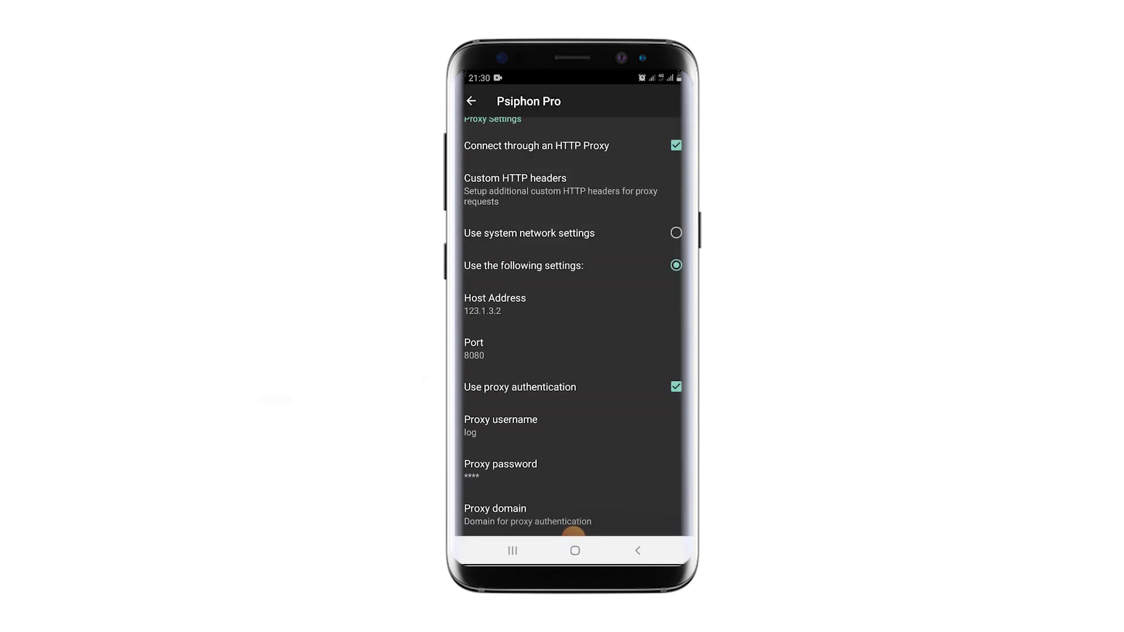
{"action": "left_click", "coordinate": [471, 101]}
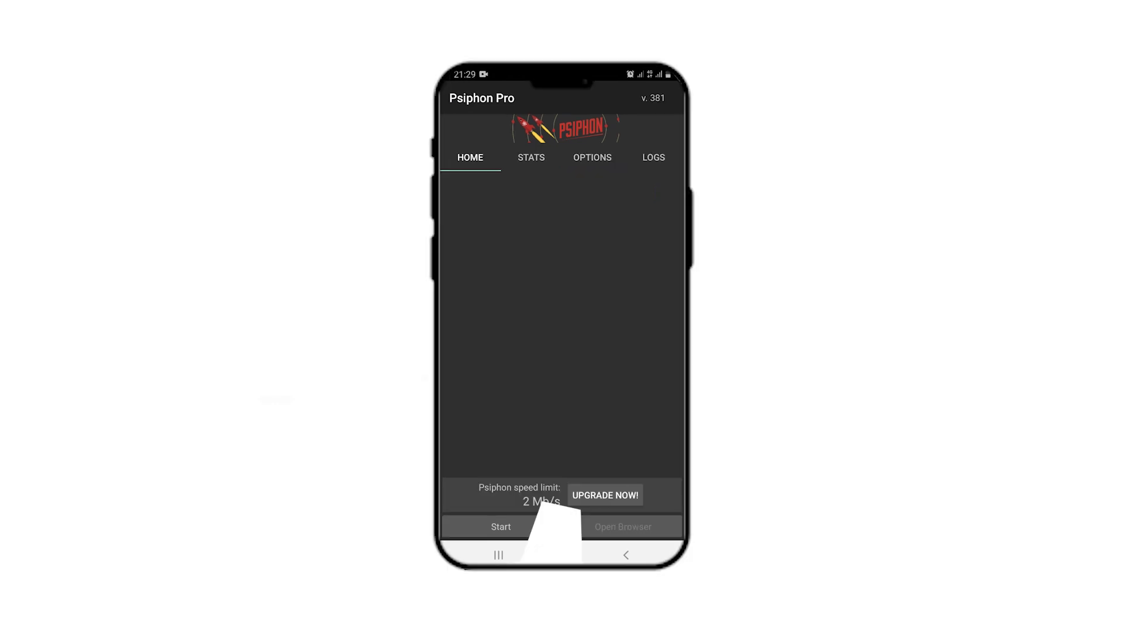
Re-enable Connect through an HTTP Proxy in Psiphon Pro, choosing Use the following settings
{"action": "left_click", "coordinate": [592, 158]}
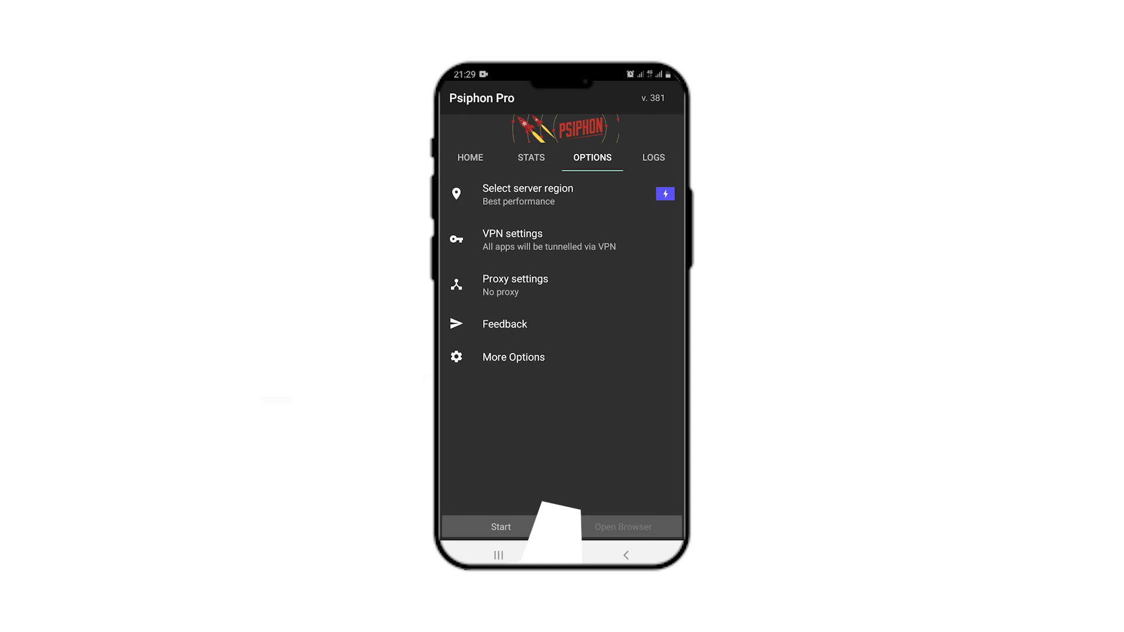
{"action": "left_click", "coordinate": [562, 284]}
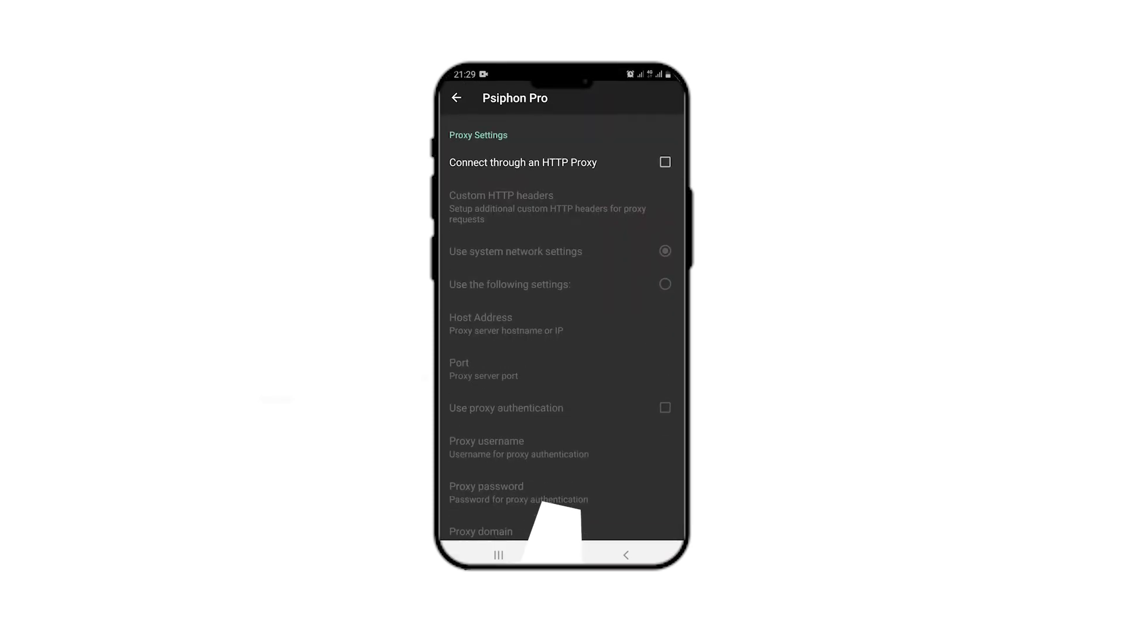
{"action": "left_click", "coordinate": [562, 162]}
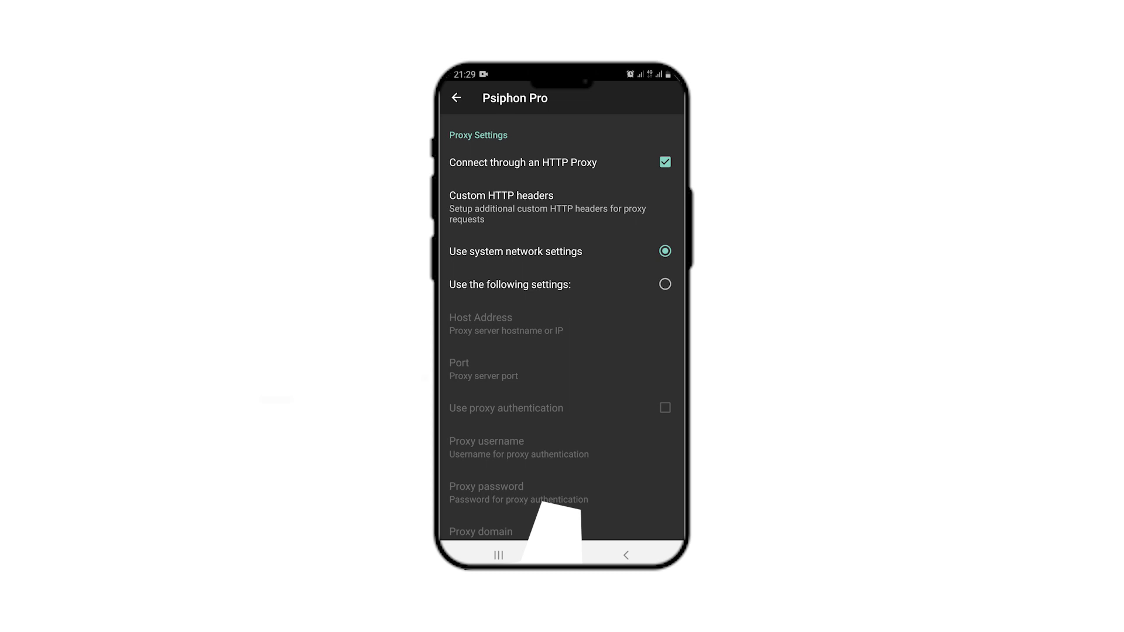
{"action": "left_click", "coordinate": [562, 284]}
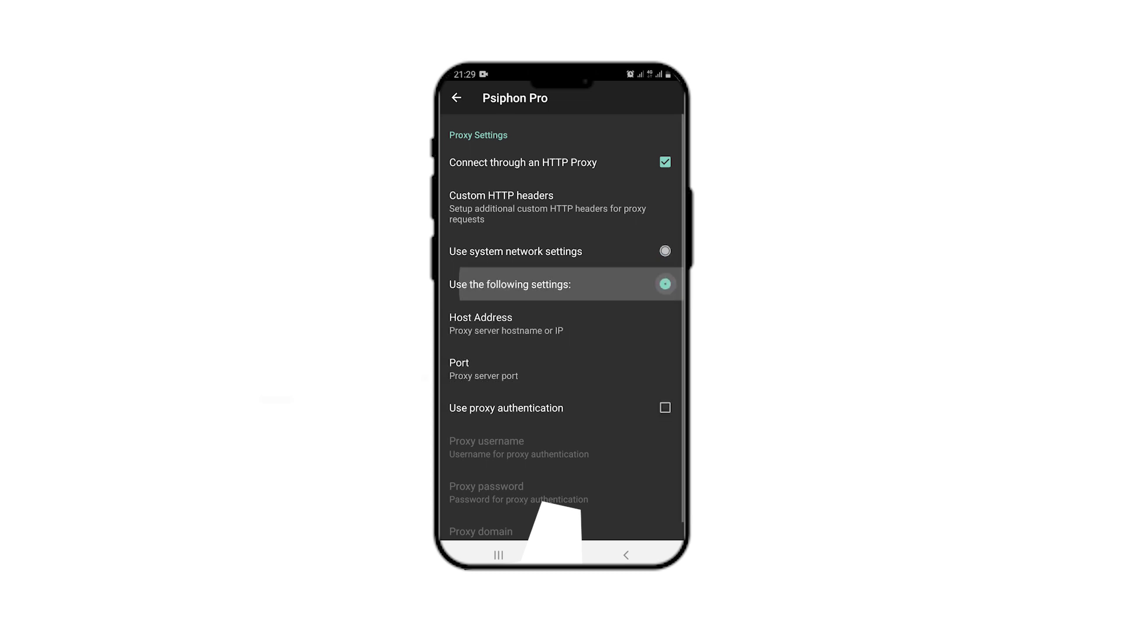
{"action": "scroll", "coordinate": [562, 325], "scroll_direction": "down", "scroll_amount": 1}
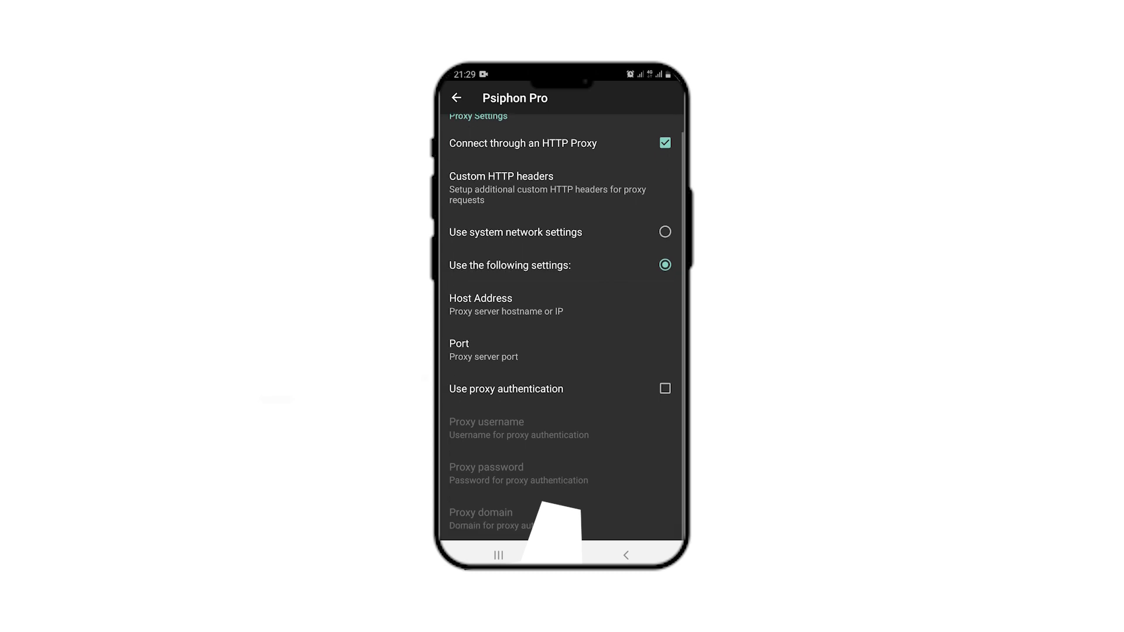
Set proxy host 123.1.3.2 and port 8080, enable authentication, and start entering the username
{"action": "left_click", "coordinate": [509, 303]}
{"action": "type", "text": "123"}
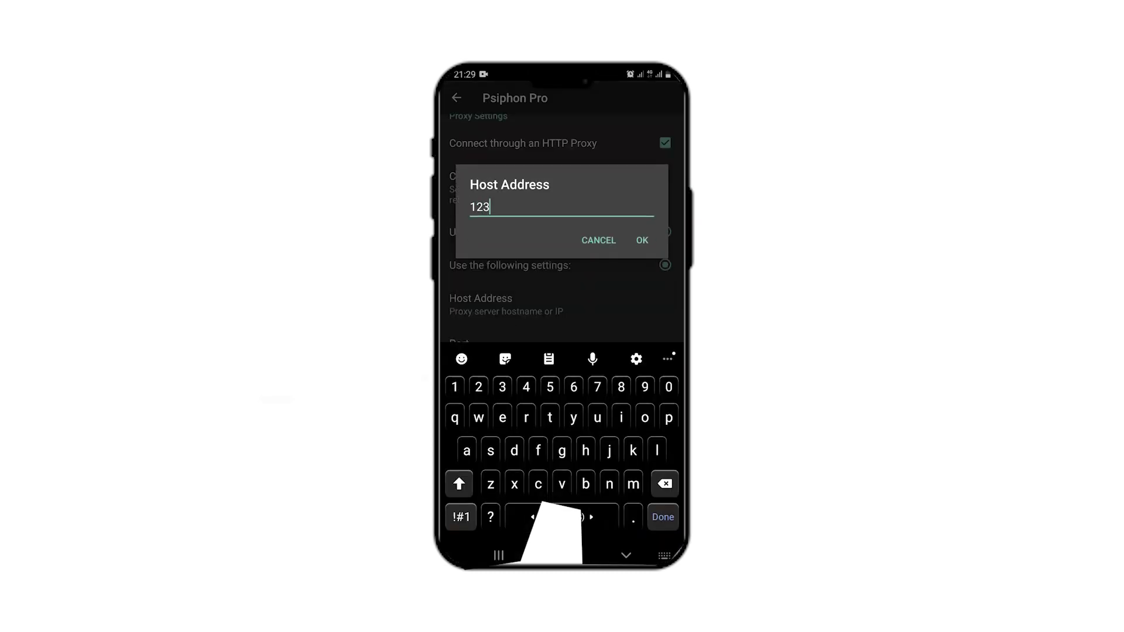
{"action": "type", "text": ".1.3."}
{"action": "type", "text": "2"}
{"action": "left_click", "coordinate": [641, 240]}
{"action": "left_click", "coordinate": [563, 350]}
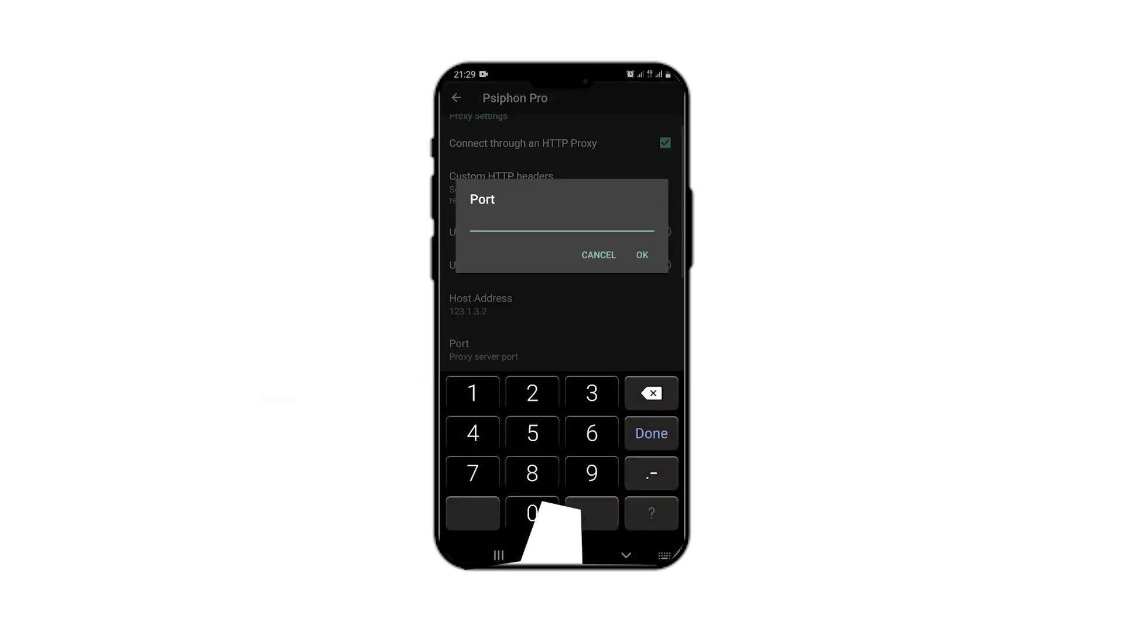
{"action": "type", "text": "8080"}
{"action": "left_click", "coordinate": [642, 254]}
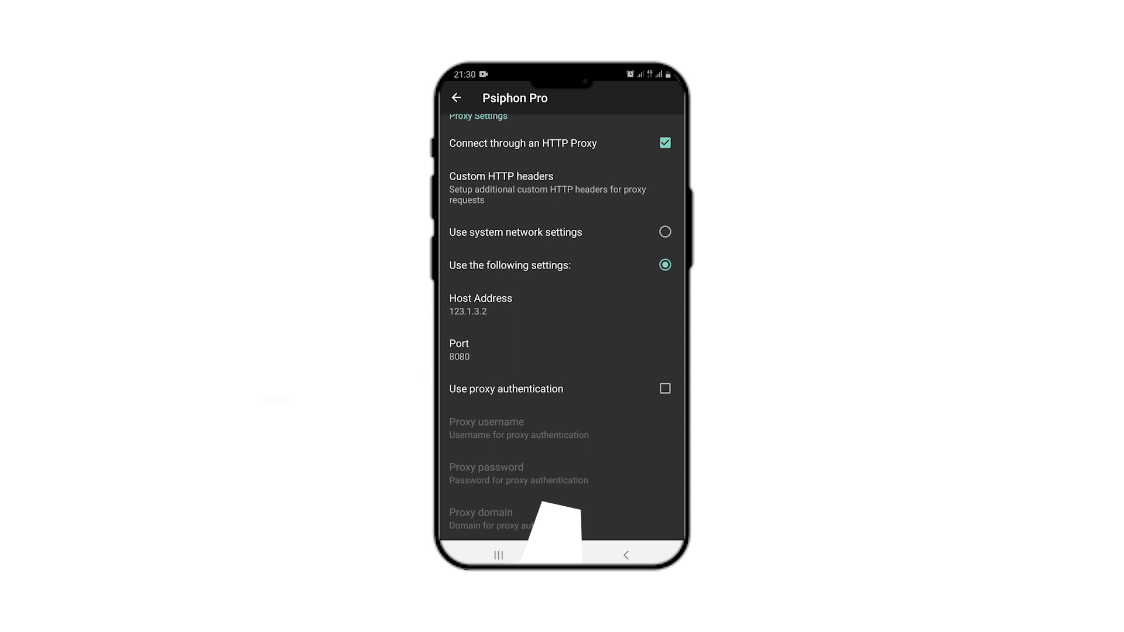
{"action": "left_click", "coordinate": [665, 388]}
{"action": "left_click", "coordinate": [487, 428]}
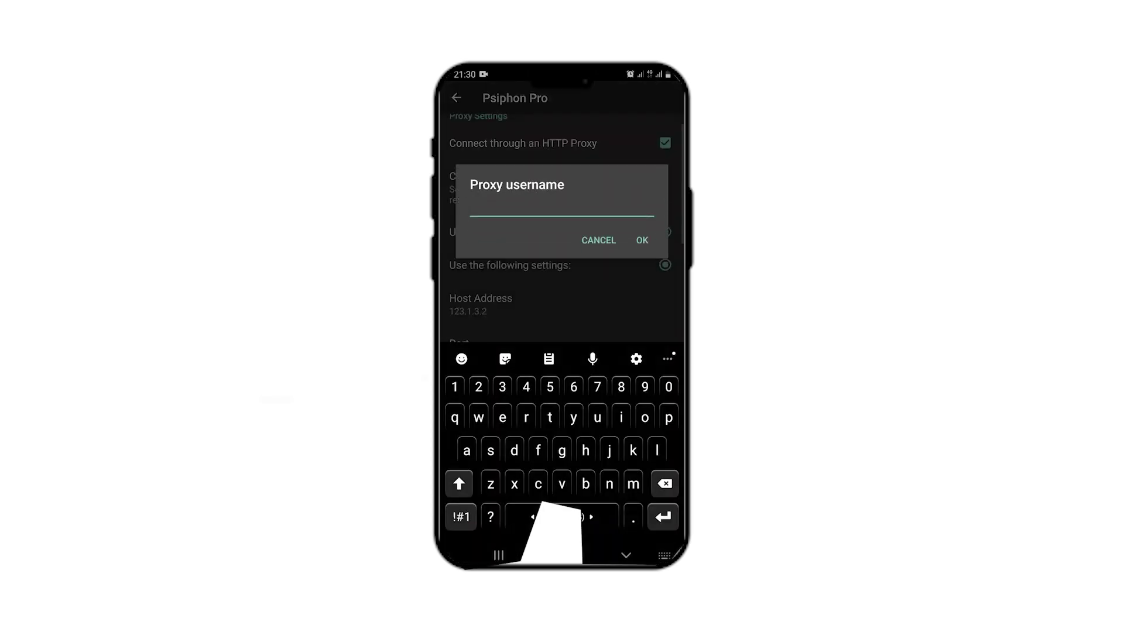
{"action": "type", "text": "log"}
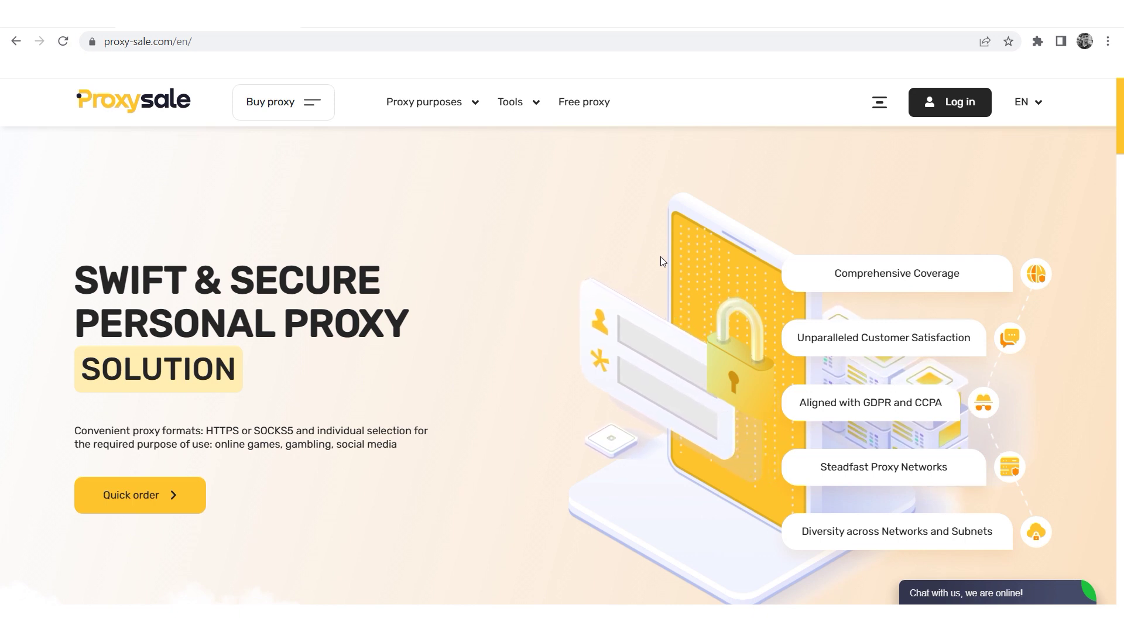
{"action": "scroll", "coordinate": [661, 261], "scroll_direction": "down", "scroll_amount": 1}
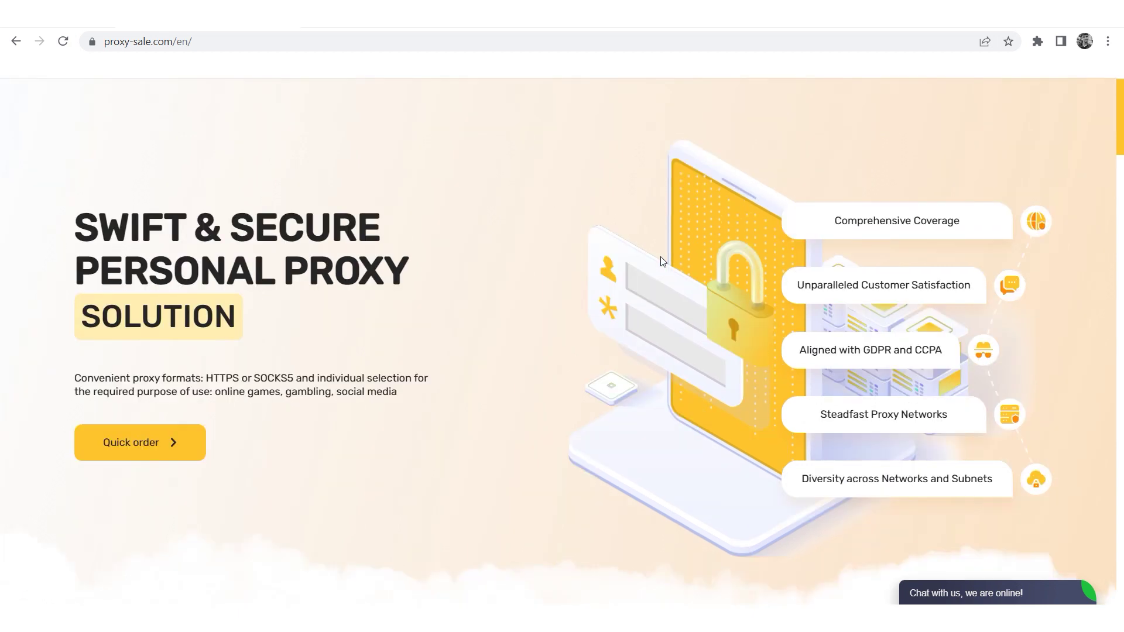
{"action": "scroll", "coordinate": [661, 261], "scroll_direction": "down", "scroll_amount": 1}
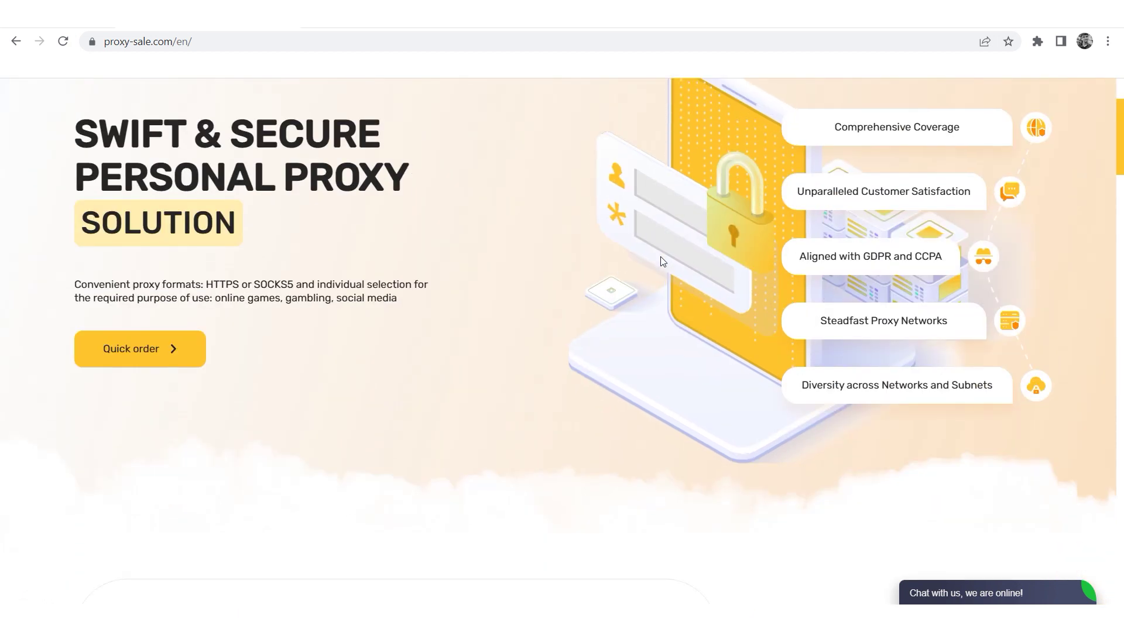
{"action": "scroll", "coordinate": [660, 261], "scroll_direction": "down", "scroll_amount": 1}
{"action": "scroll", "coordinate": [661, 261], "scroll_direction": "down", "scroll_amount": 1}
{"action": "scroll", "coordinate": [662, 261], "scroll_direction": "down", "scroll_amount": 1}
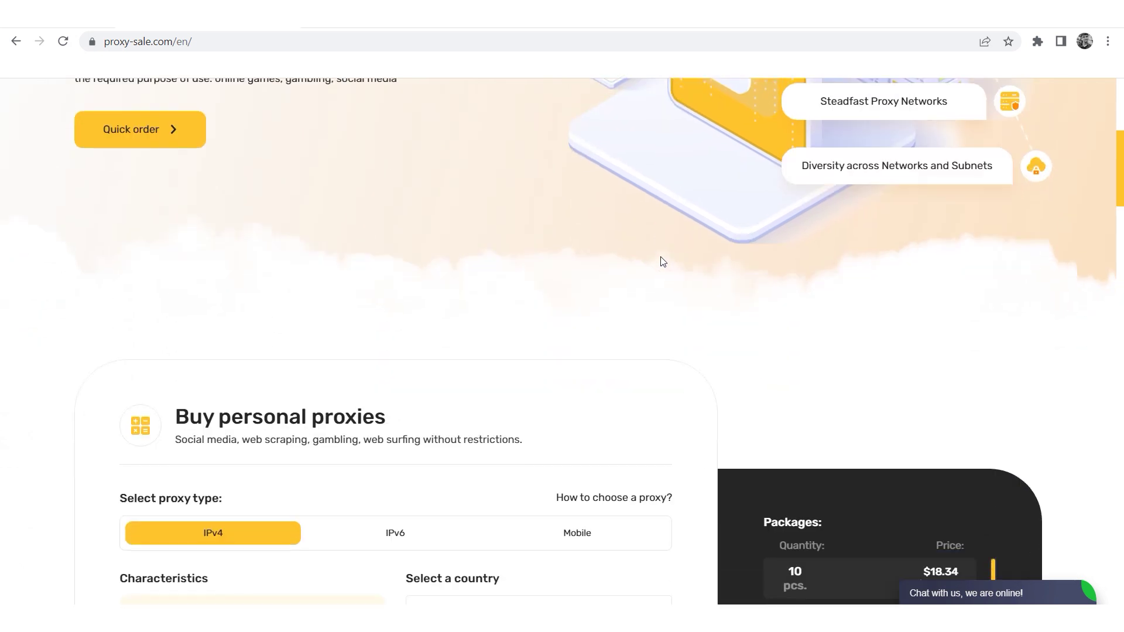
{"action": "scroll", "coordinate": [661, 260], "scroll_direction": "down", "scroll_amount": 1}
{"action": "scroll", "coordinate": [661, 260], "scroll_direction": "down", "scroll_amount": 1}
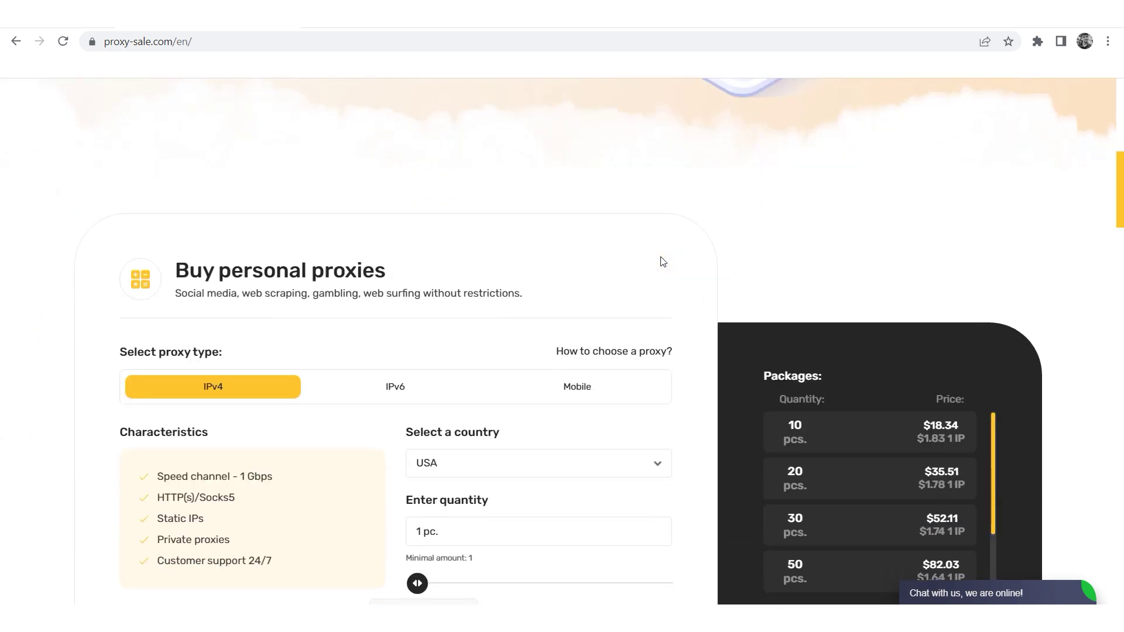
{"action": "scroll", "coordinate": [1060, 286], "scroll_direction": "down", "scroll_amount": 1}
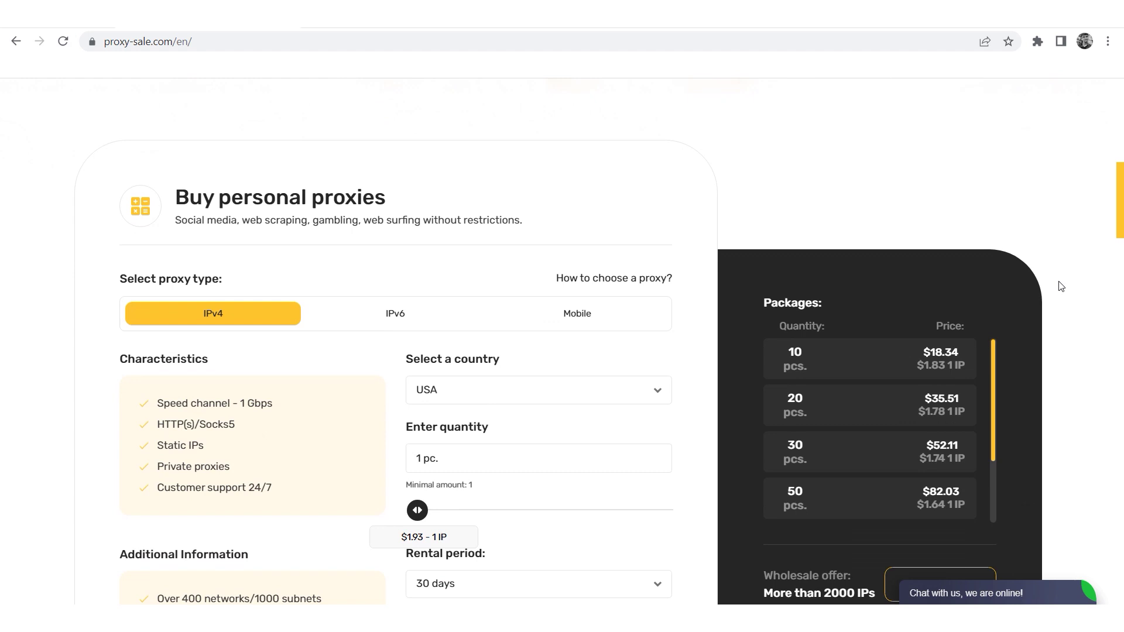
{"action": "scroll", "coordinate": [1060, 287], "scroll_direction": "down", "scroll_amount": 1}
{"action": "scroll", "coordinate": [1060, 287], "scroll_direction": "down", "scroll_amount": 1}
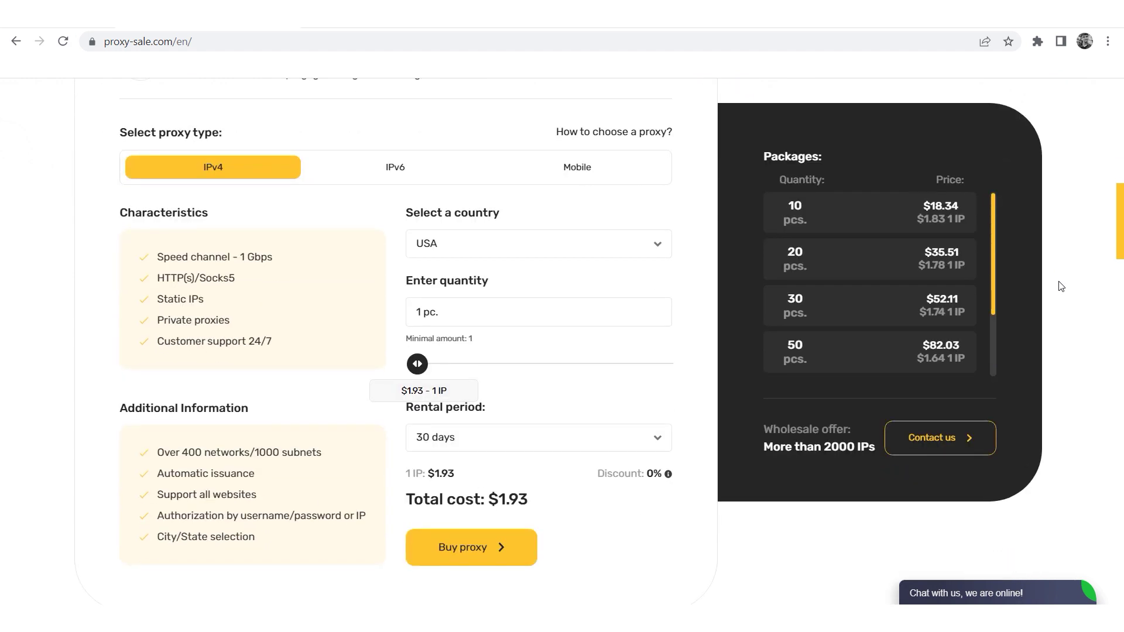
{"action": "scroll", "coordinate": [1059, 286], "scroll_direction": "down", "scroll_amount": 1}
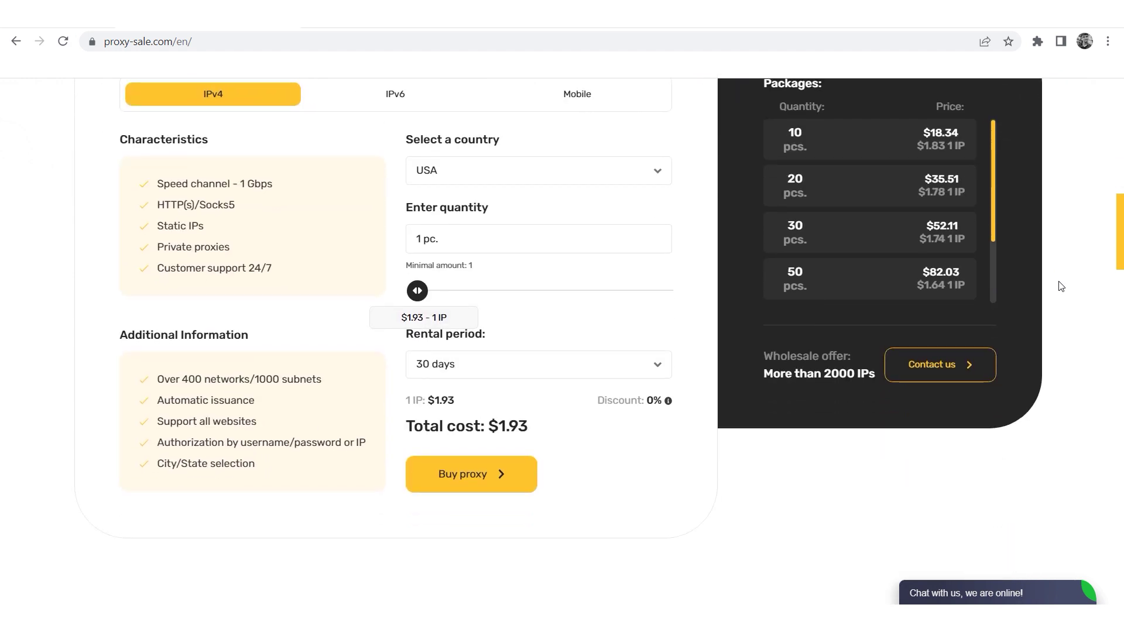
{"action": "scroll", "coordinate": [1060, 286], "scroll_direction": "down", "scroll_amount": 1}
{"action": "scroll", "coordinate": [1060, 286], "scroll_direction": "down", "scroll_amount": 1}
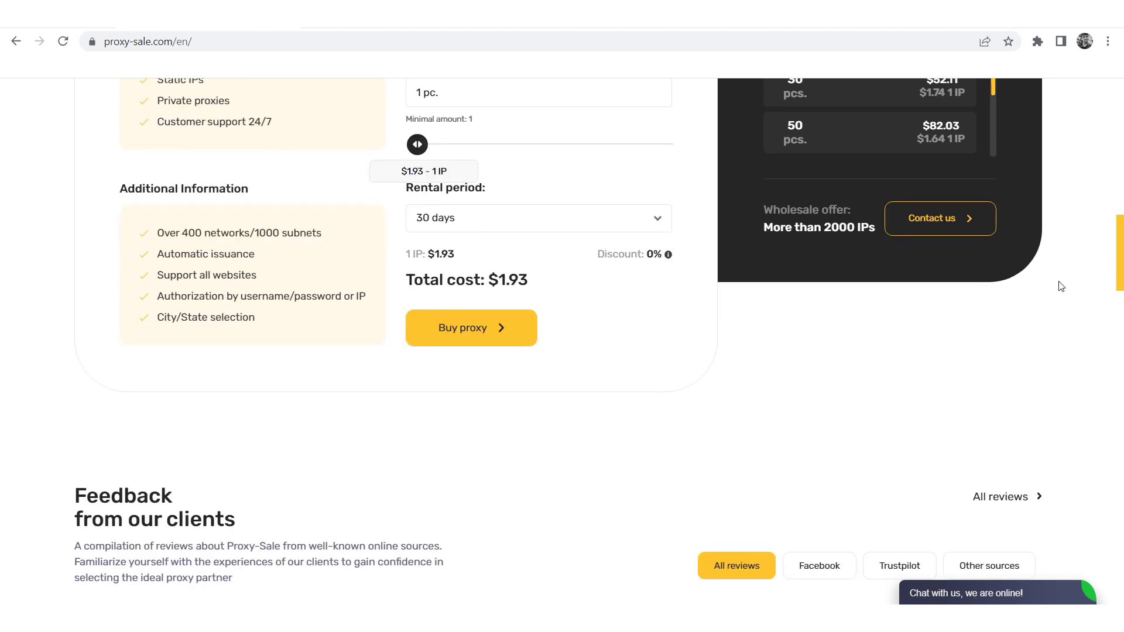
{"action": "scroll", "coordinate": [1061, 286], "scroll_direction": "down", "scroll_amount": 2}
{"action": "scroll", "coordinate": [1059, 286], "scroll_direction": "down", "scroll_amount": 1}
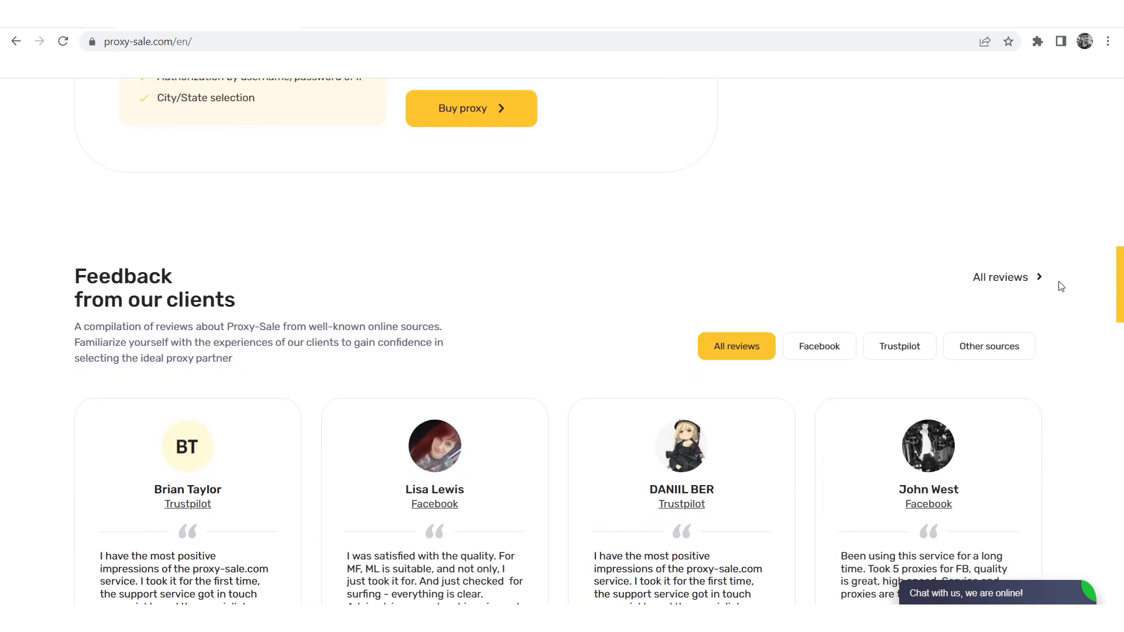